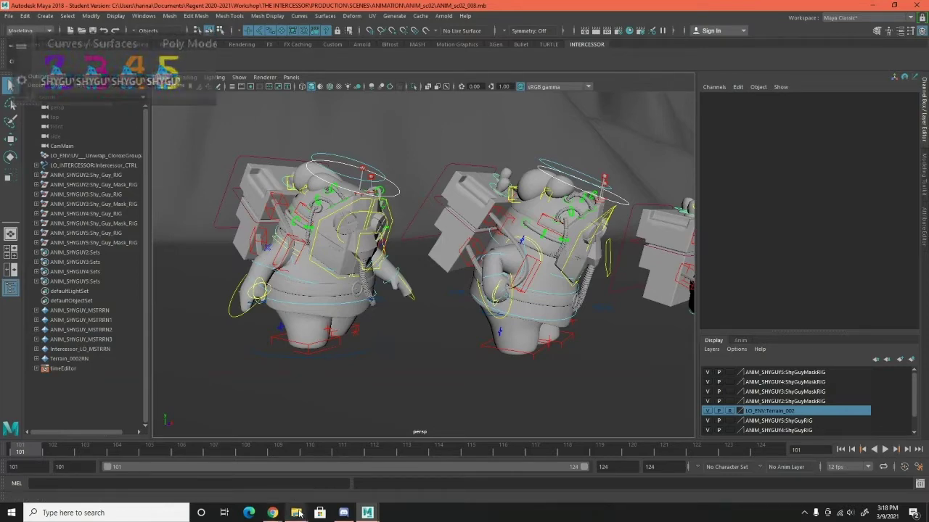
Step: Bring the Maya_intercessor_icons folder window up from the taskbar over the Maya scene
click(333, 490)
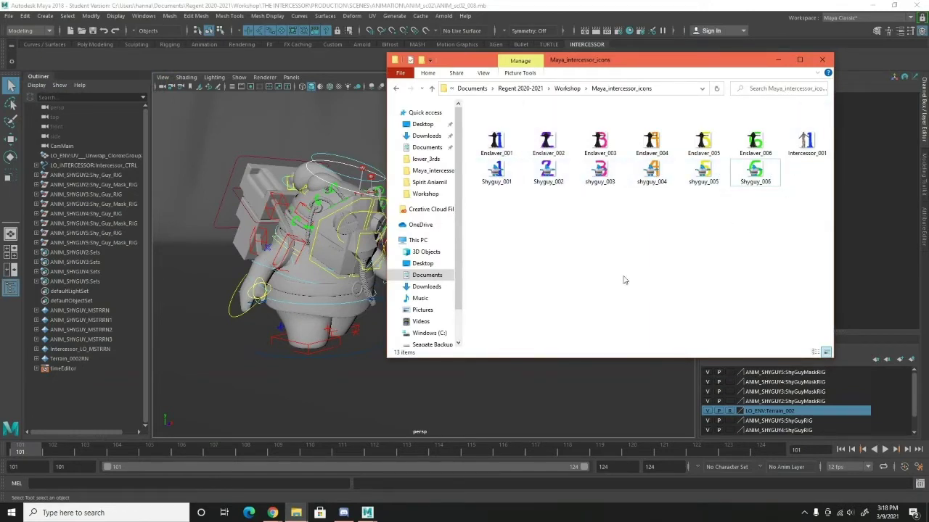
Step: Bring up the Documents > maya > 2018 > prefs > icons folder and place it beside the icon source folder
mouse_move(295, 513)
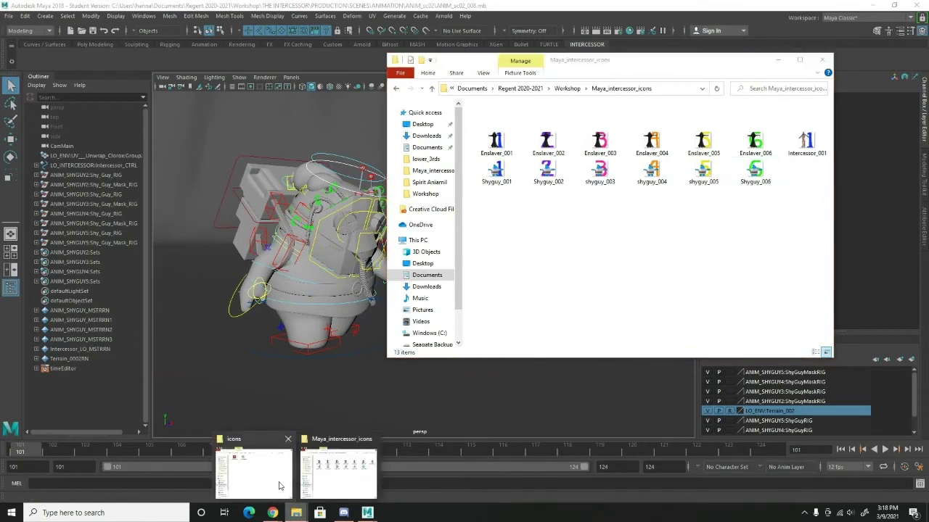
click(280, 478)
drag(290, 37, 328, 50)
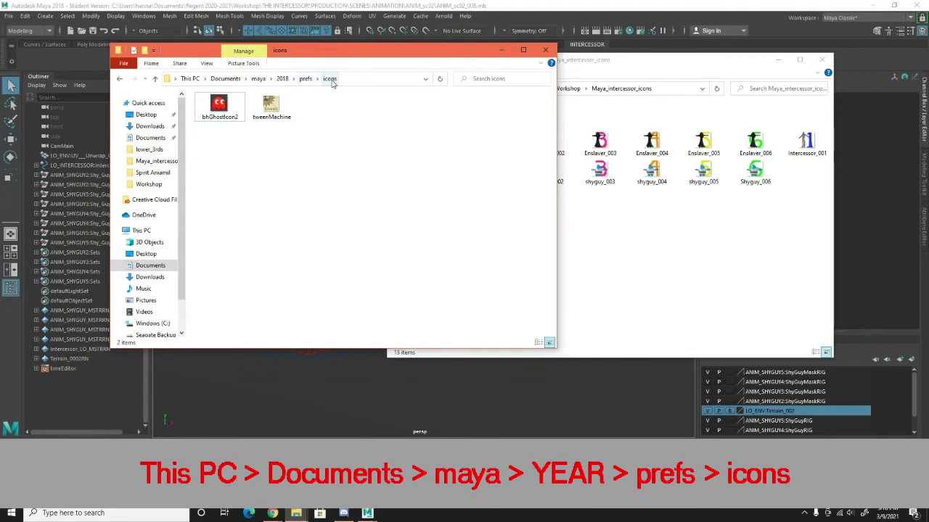
drag(346, 53, 326, 38)
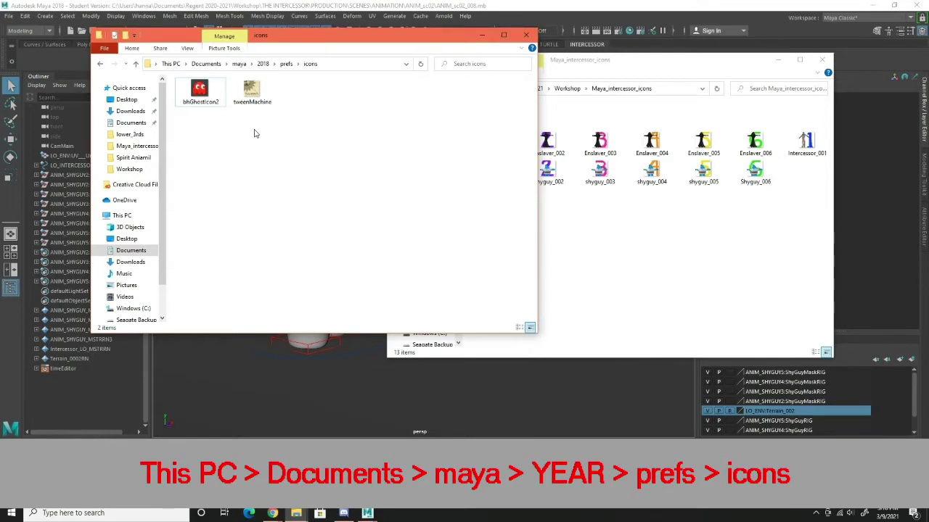
Step: Copy all 13 icon images in the Maya_intercessor_icons folder
click(638, 263)
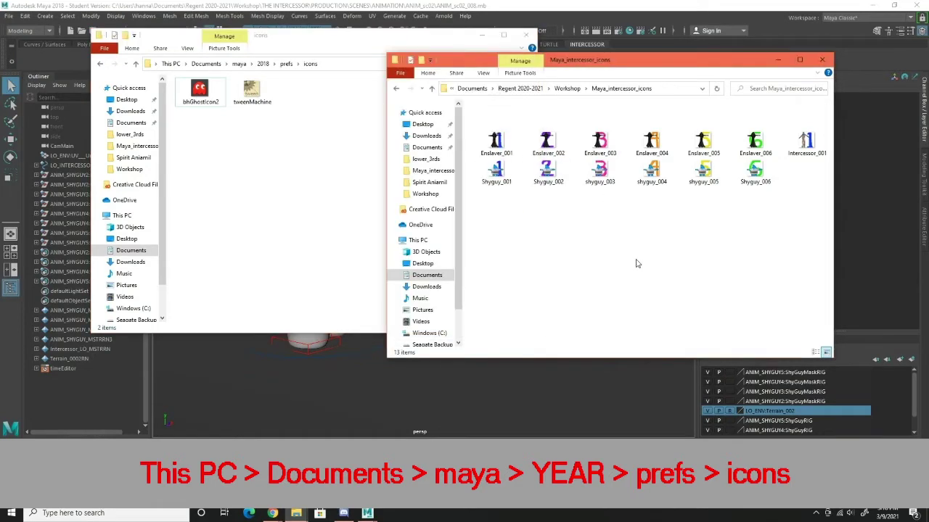
key(ctrl+a)
right_click(758, 172)
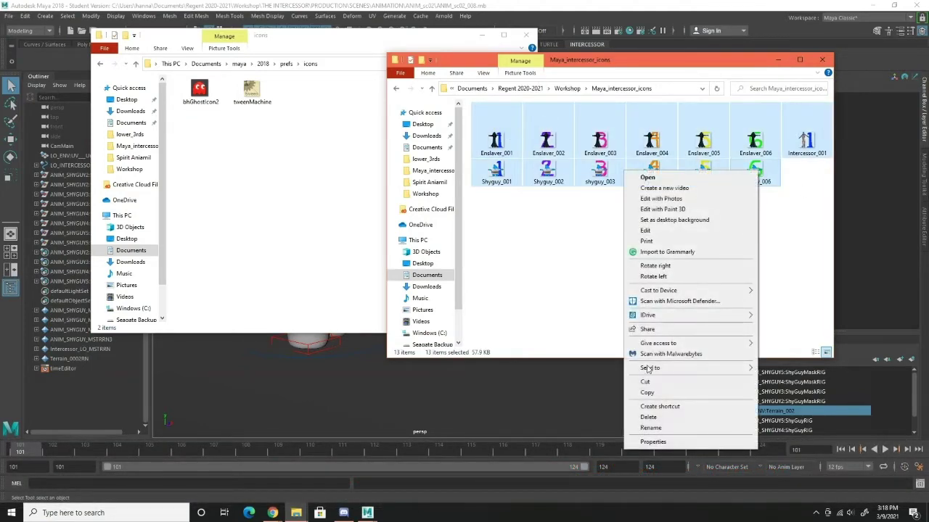
click(665, 393)
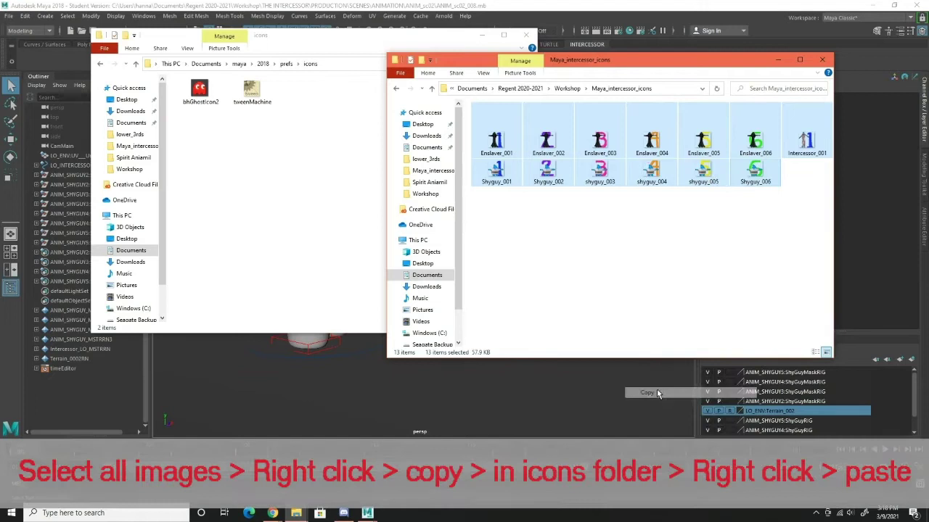
Step: Paste the 13 icons into Maya's prefs icons folder and close both Explorer windows
click(356, 227)
right_click(355, 230)
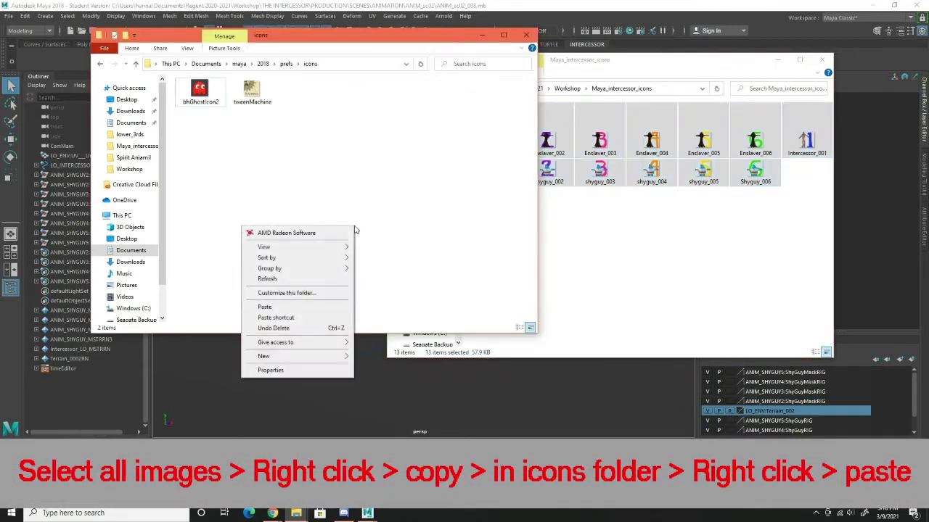
click(265, 307)
click(334, 265)
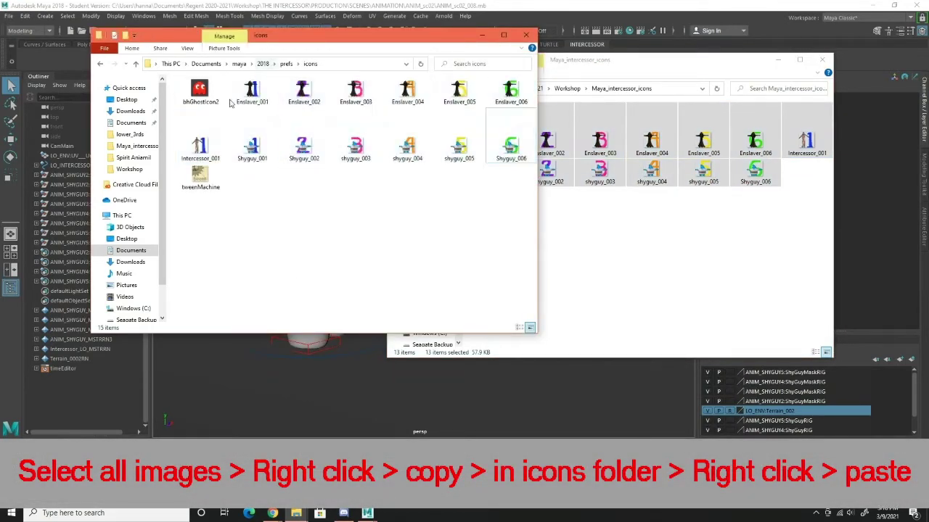
click(482, 35)
click(777, 60)
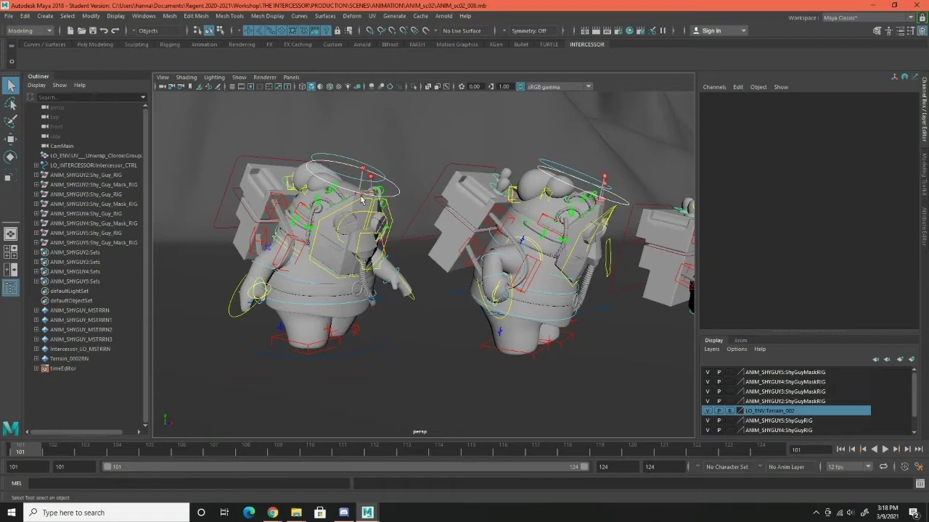
Step: Turn off Polygons in the viewport's Show menu and hide the ANIM_SHYGUY3:ShyGuyMaskRIG display layer
click(240, 78)
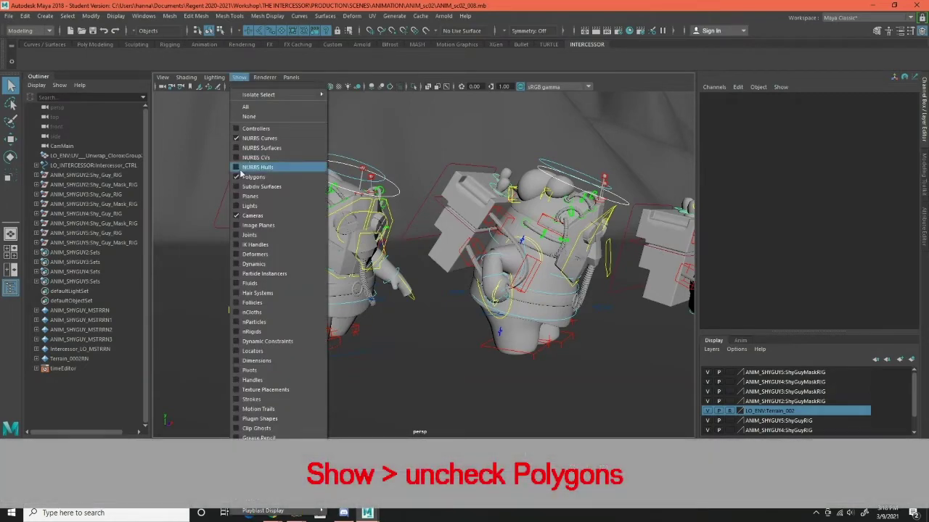
click(237, 177)
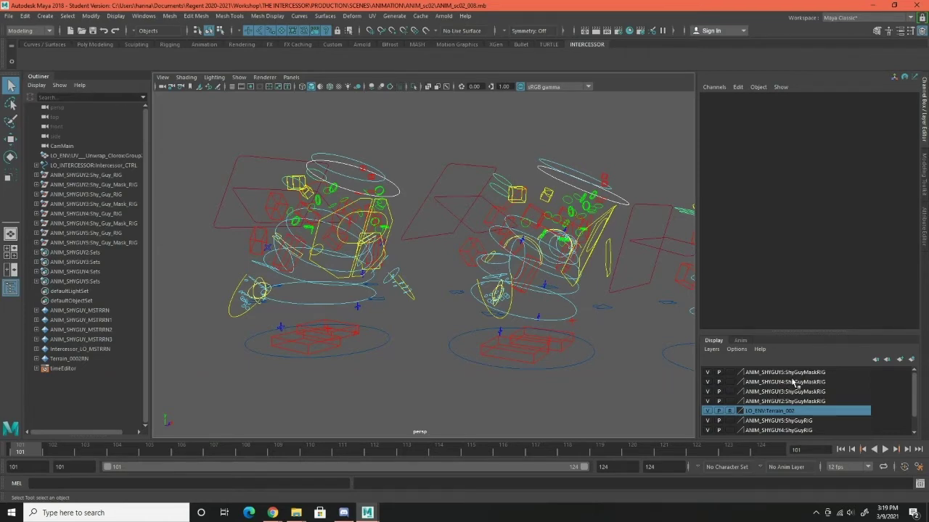
click(708, 393)
click(708, 392)
click(708, 393)
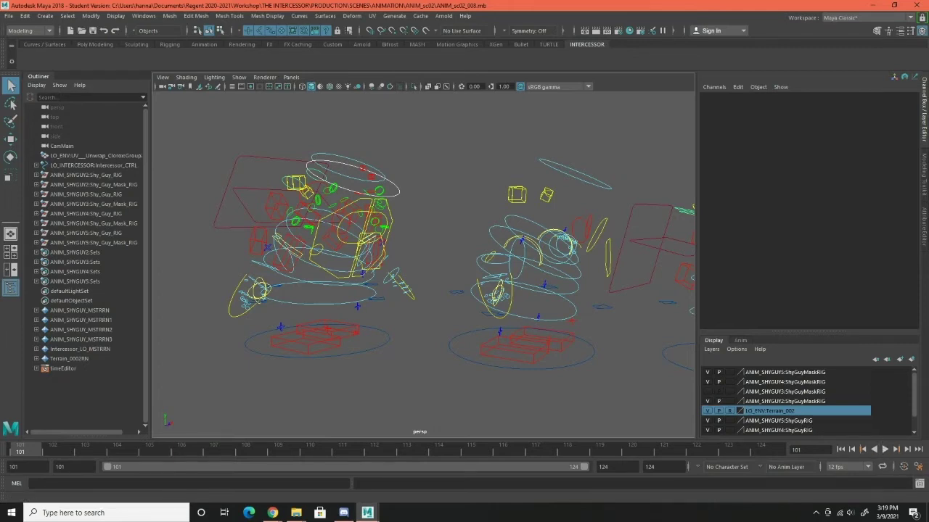
Step: Open the Script Editor and box-select the left ShyGuy2 character's rig control curves
click(919, 483)
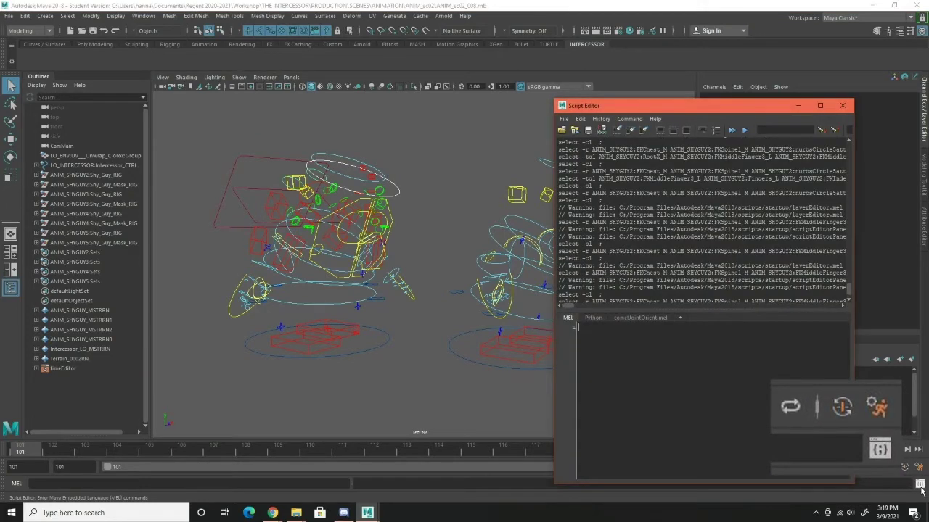
scroll(702, 259, down, 2)
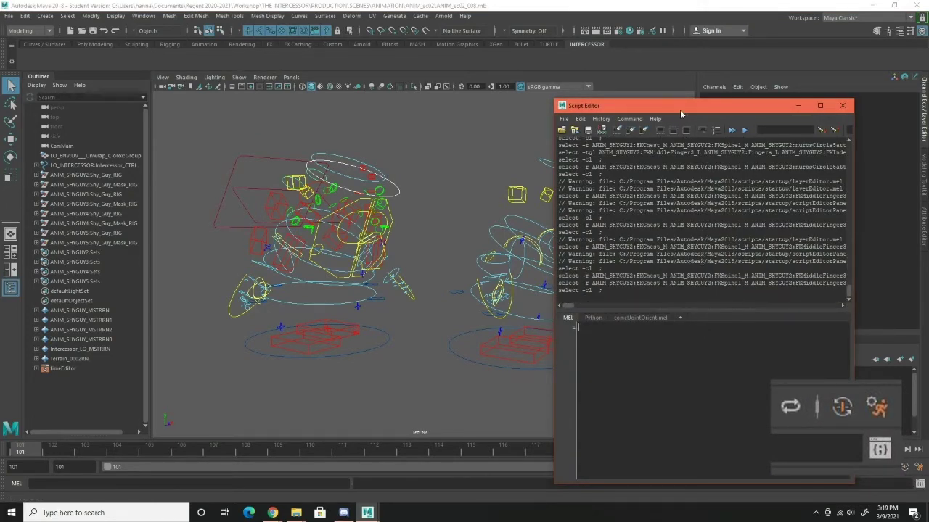
drag(680, 109, 672, 78)
drag(182, 134, 422, 365)
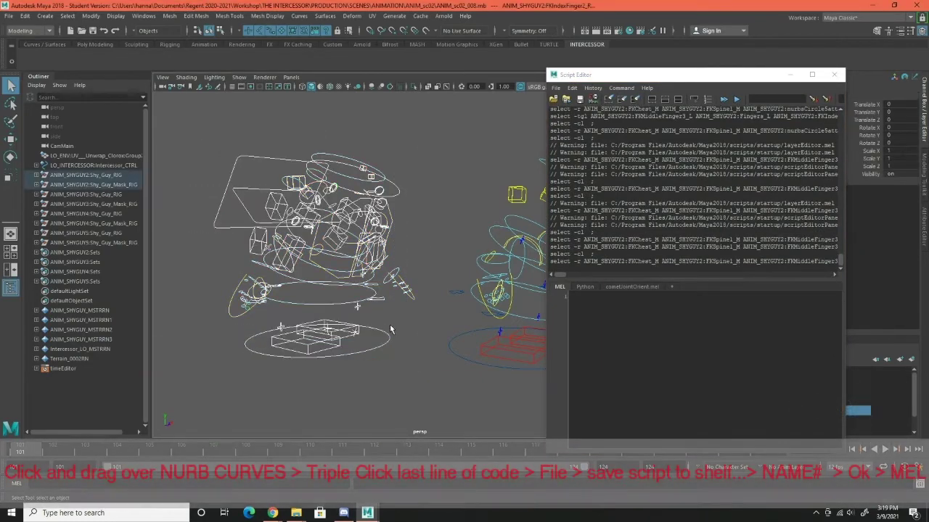
triple_click(621, 263)
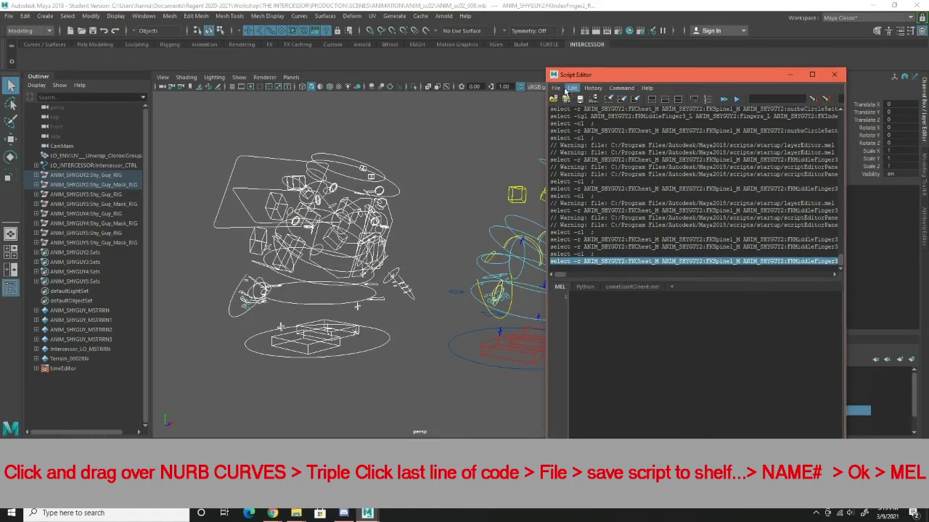
click(558, 93)
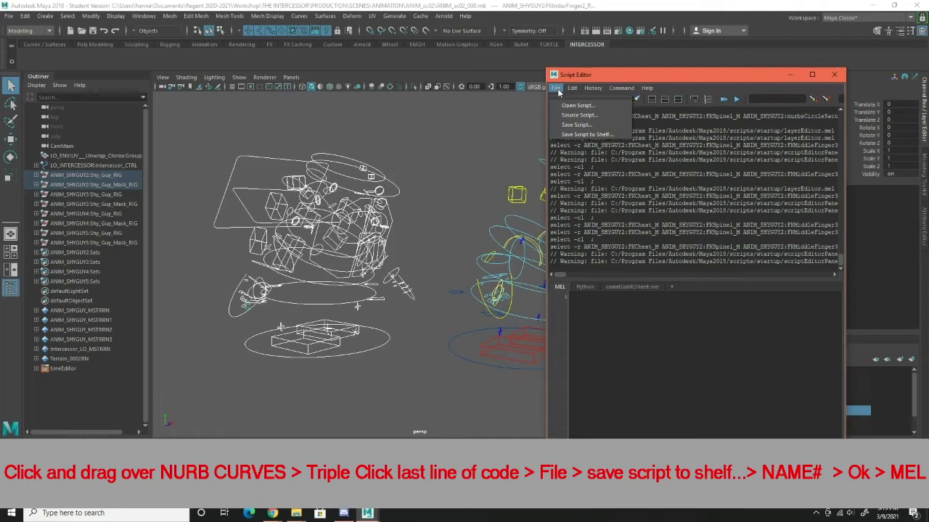
click(421, 208)
drag(164, 120, 443, 375)
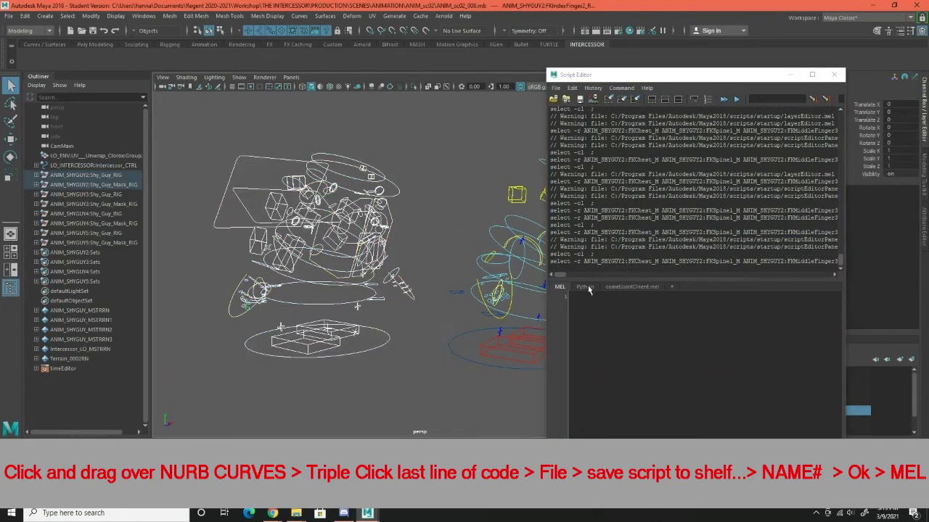
Step: Highlight the whole last select command line in the history and open the File menu
click(624, 267)
double_click(629, 261)
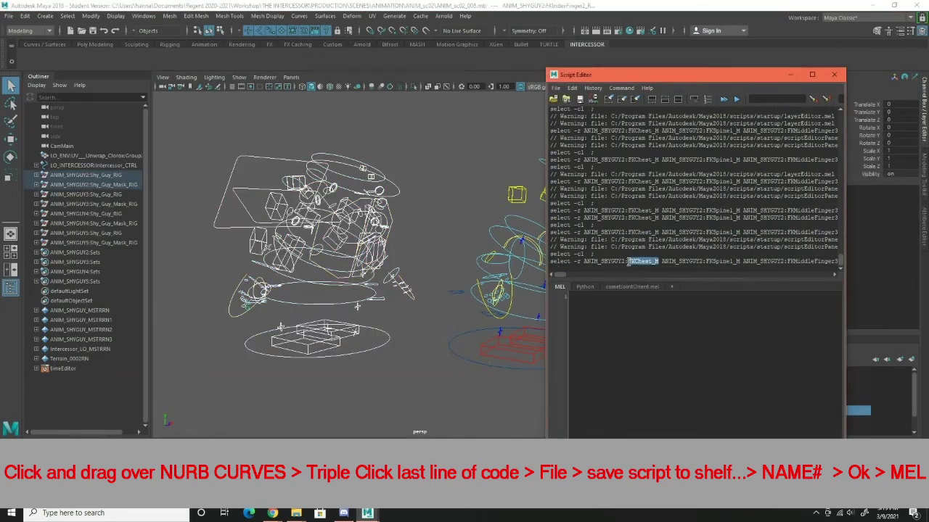
triple_click(629, 261)
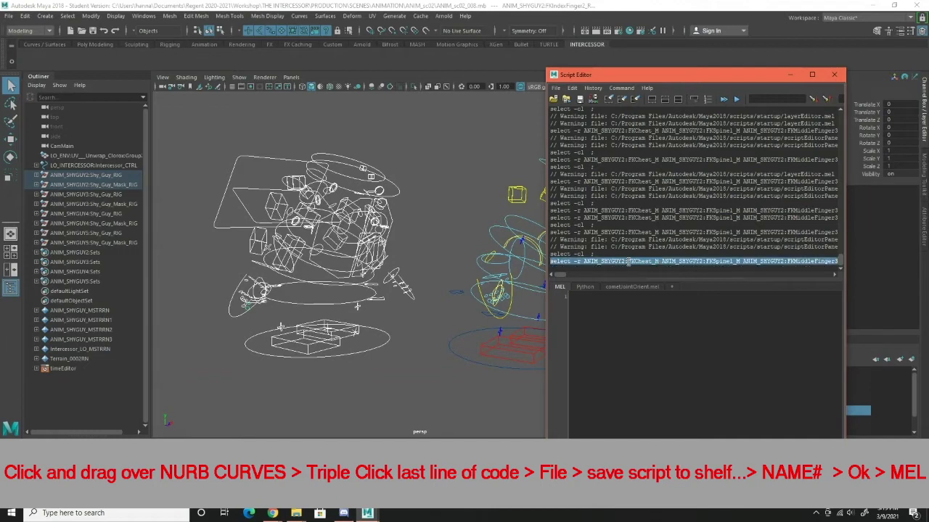
double_click(628, 261)
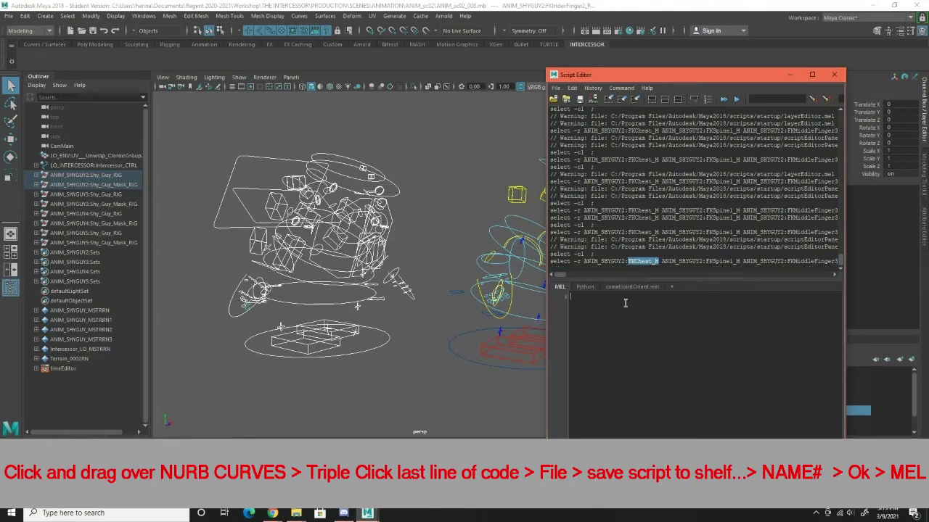
triple_click(629, 261)
click(555, 88)
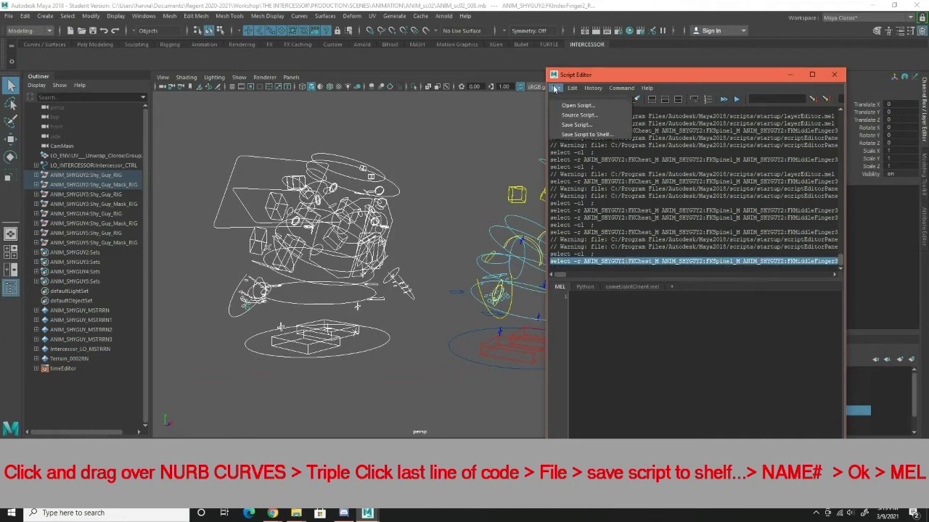
Step: Save the highlighted select command to the shelf as a MEL button named SHYGUY2
click(620, 136)
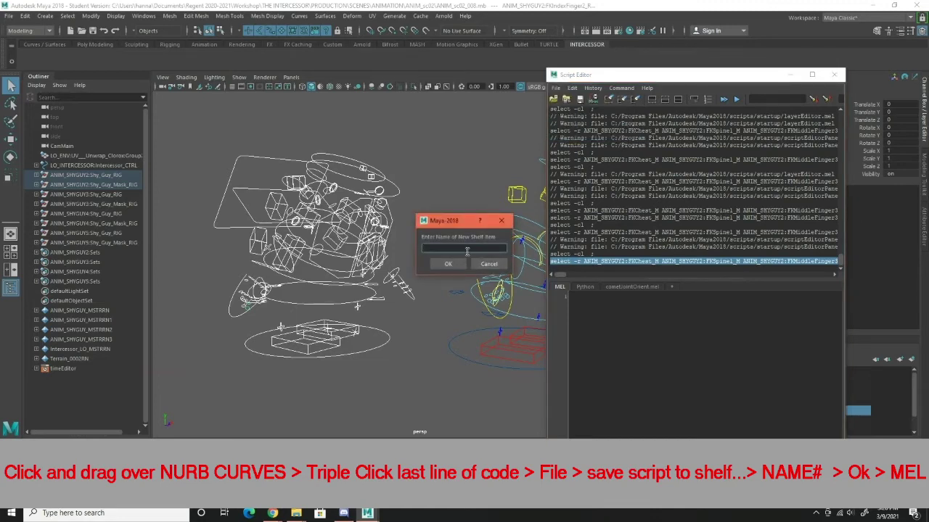
text(SHYGUY2)
click(448, 264)
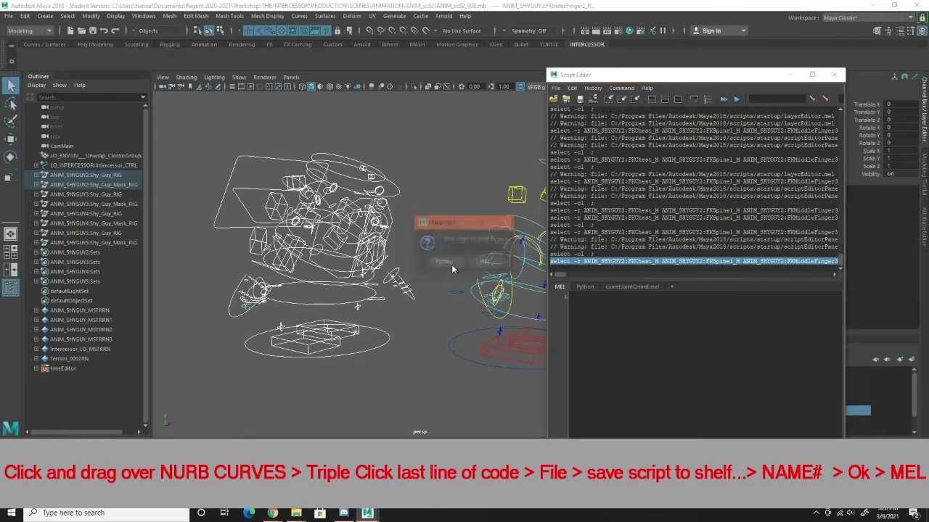
click(494, 263)
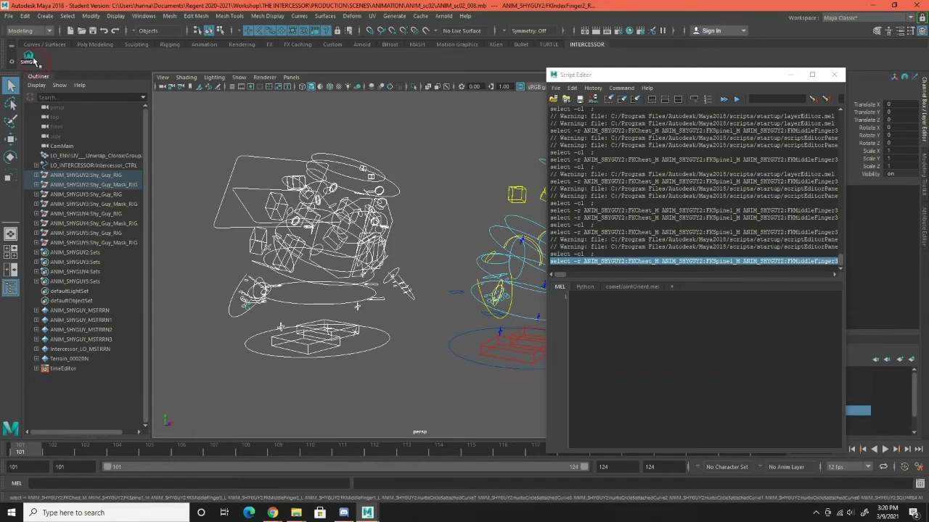
Step: Close the Script Editor and open the Shelf Editor from the shelf options menu
click(833, 76)
click(833, 76)
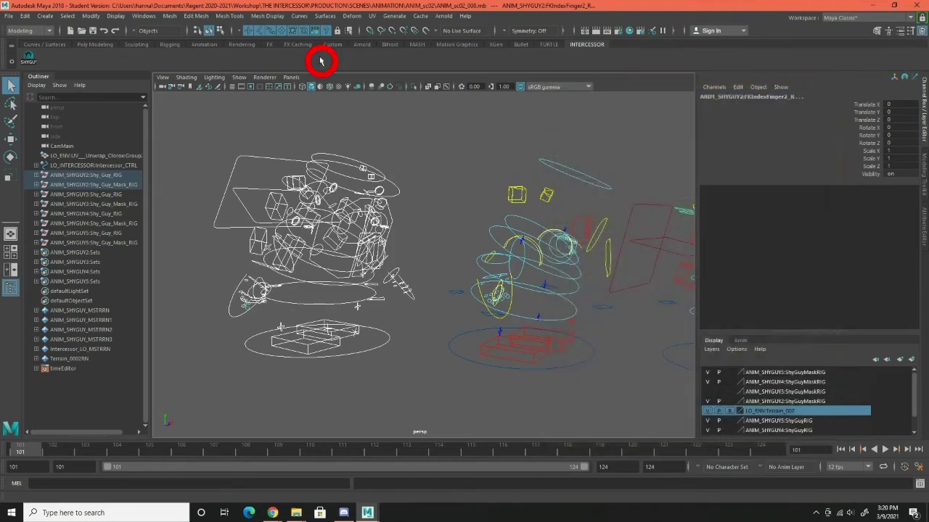
drag(18, 65, 16, 67)
mouse_move(56, 95)
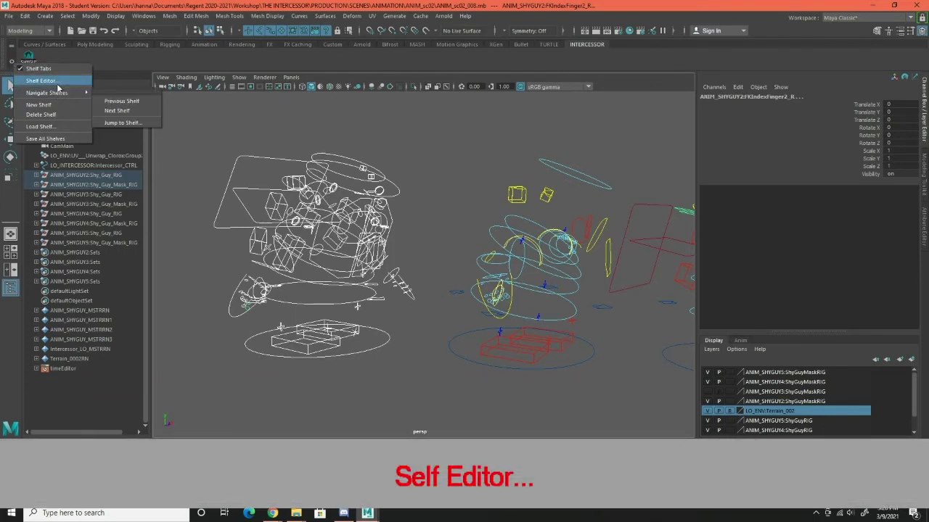
click(51, 81)
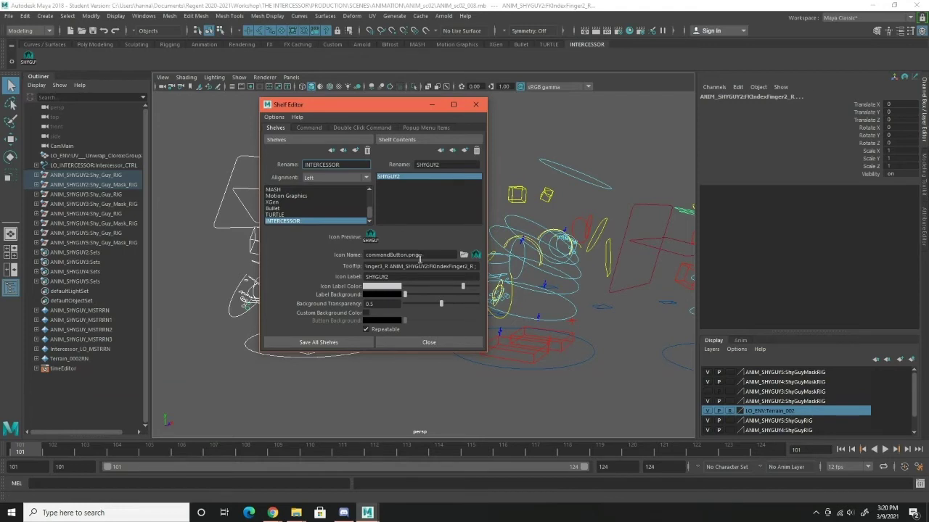
Step: Set the SHYGUY2 button's icon to Shyguy_002.png
click(463, 256)
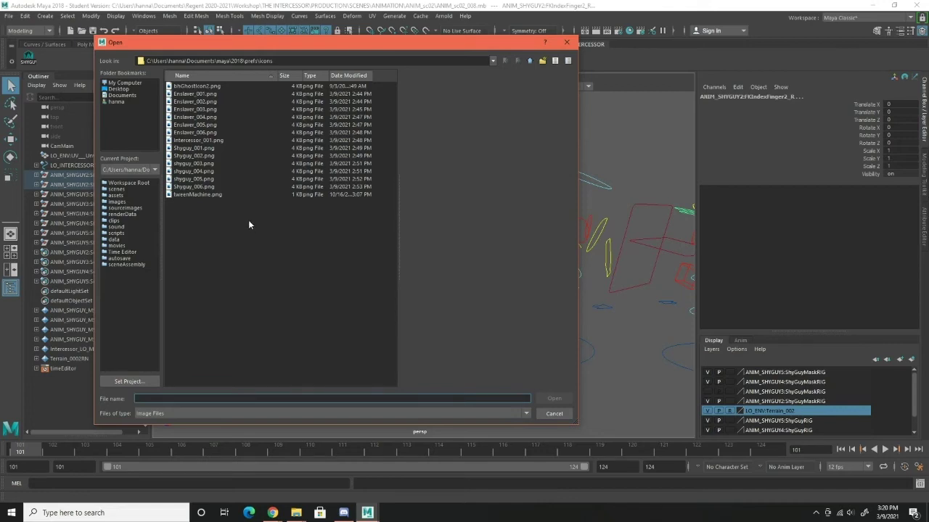
click(207, 102)
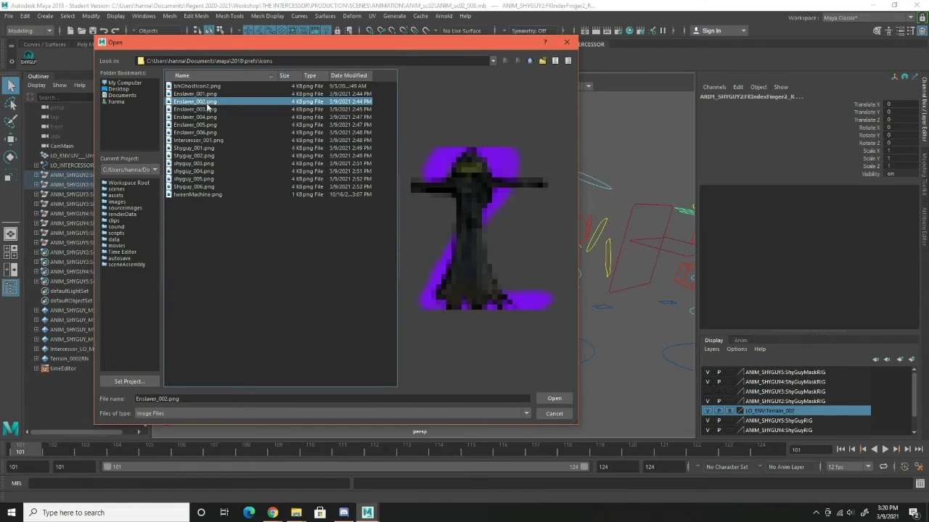
click(195, 155)
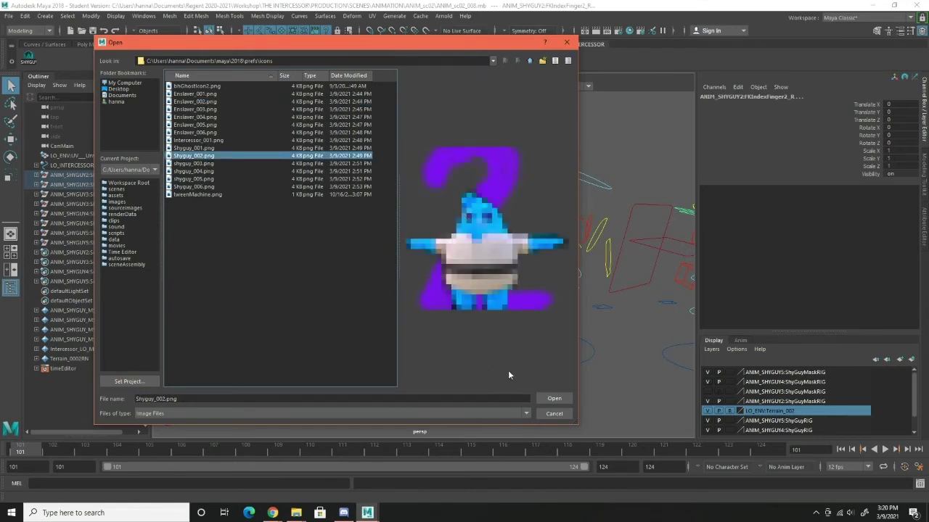
click(554, 399)
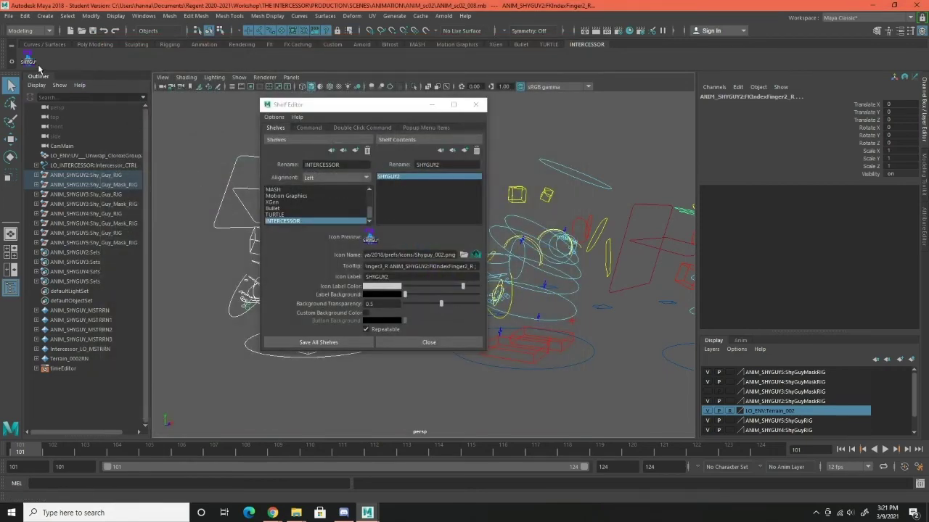
Step: Close the Shelf Editor, deselect the rig, and turn Polygons back on in the viewport
click(475, 105)
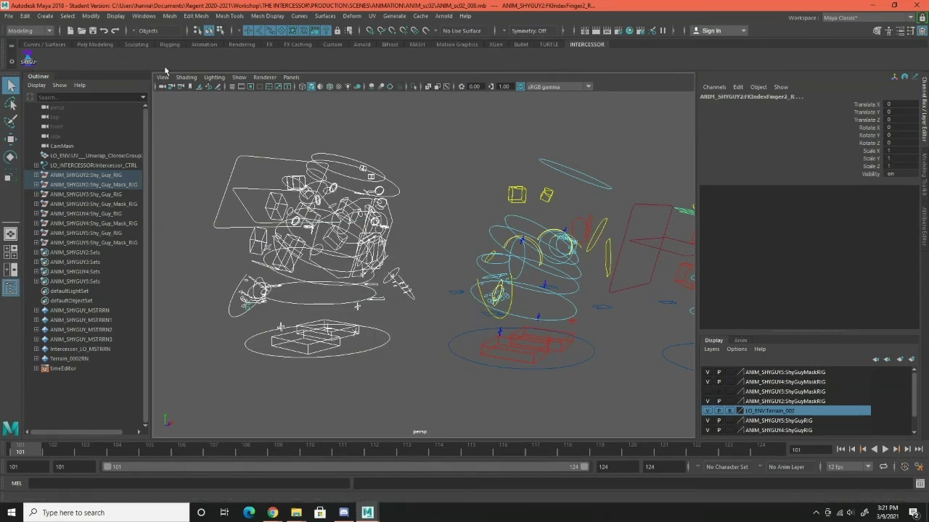
click(264, 130)
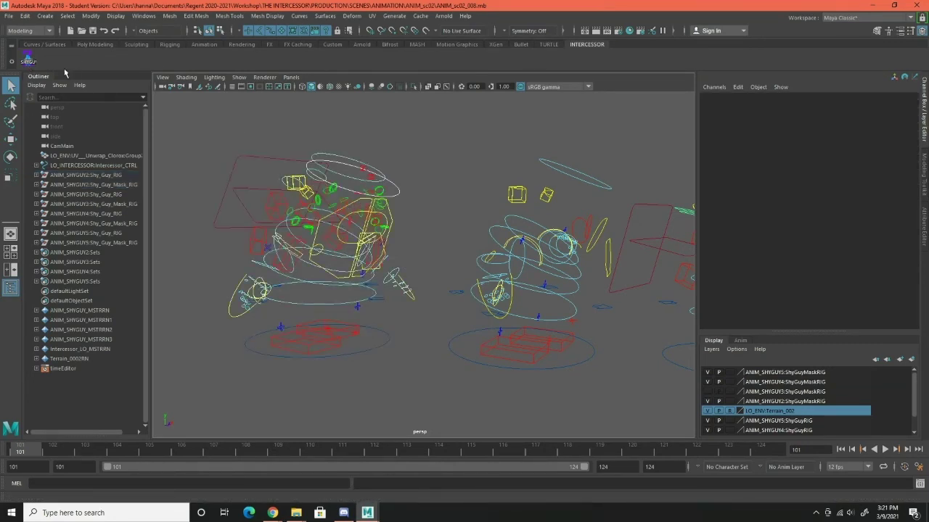
click(239, 76)
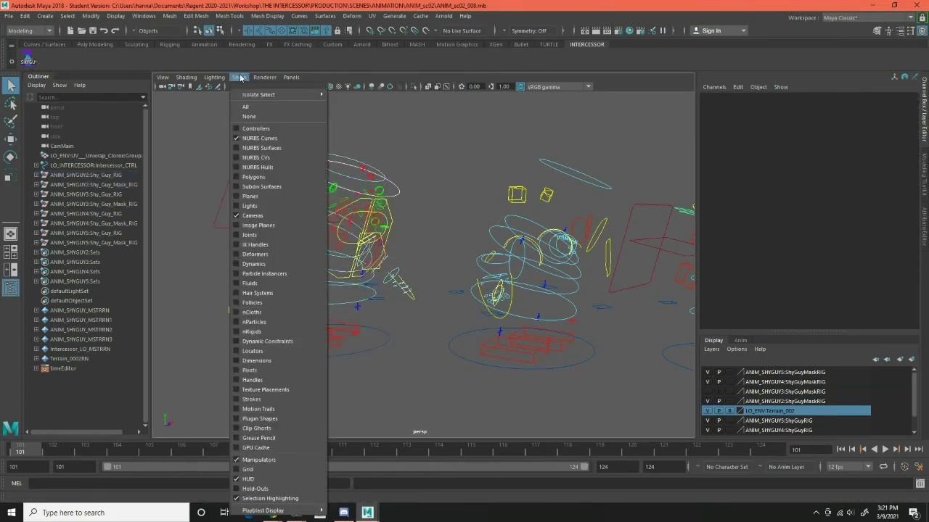
click(253, 177)
Step: Test the SHYGUY2 button, show the ShyGuyMaskRIG layer again, and clear the selection
click(30, 61)
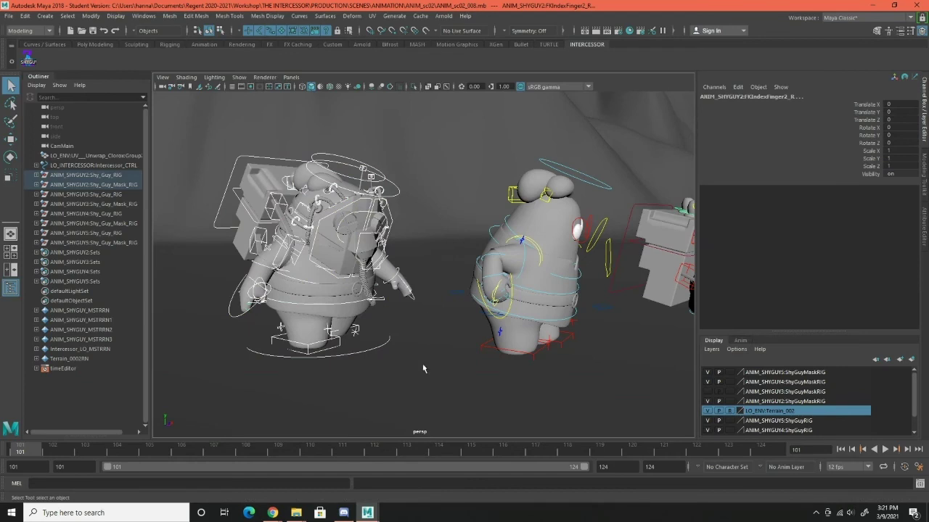
click(707, 391)
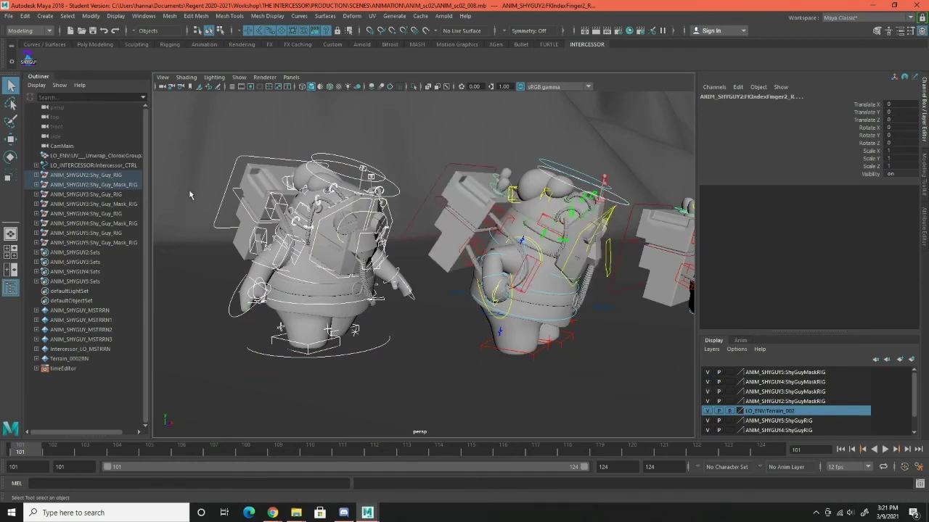
click(244, 388)
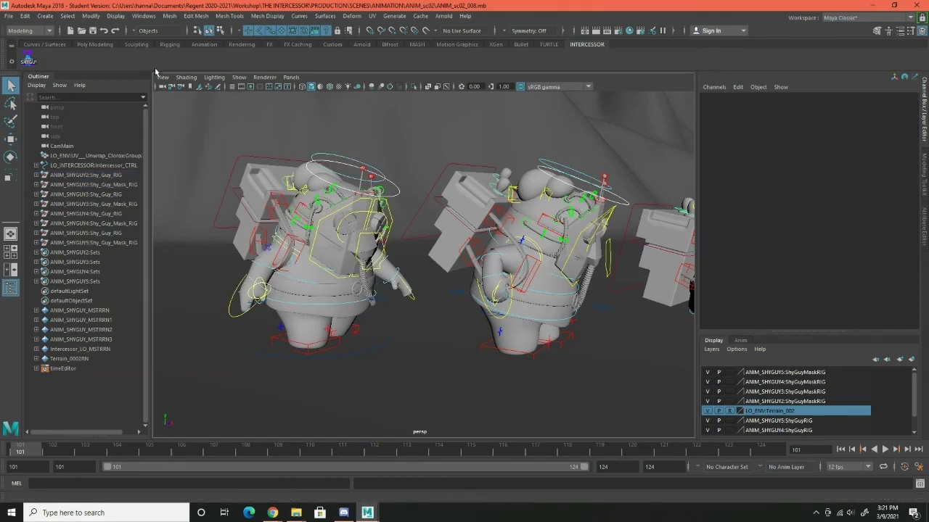